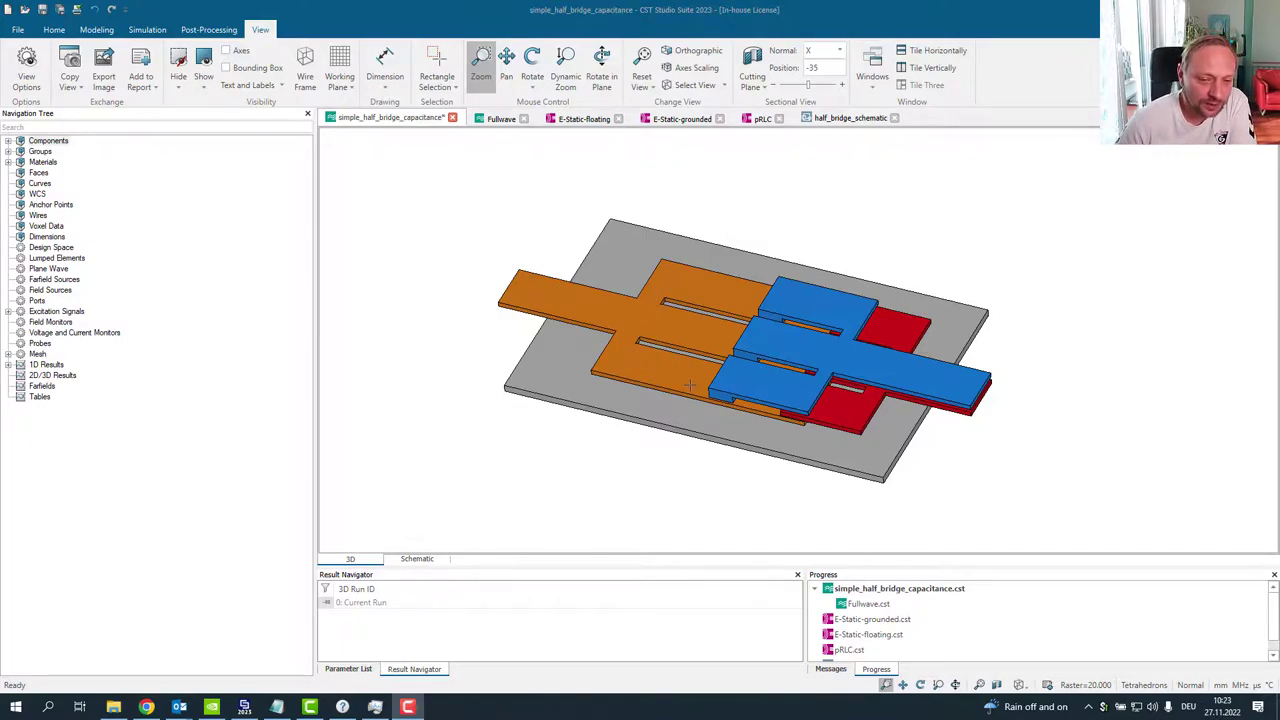
- Bring the Wikipedia Capacitance article in Chrome to the front
{"action": "left_click", "coordinate": [148, 707]}
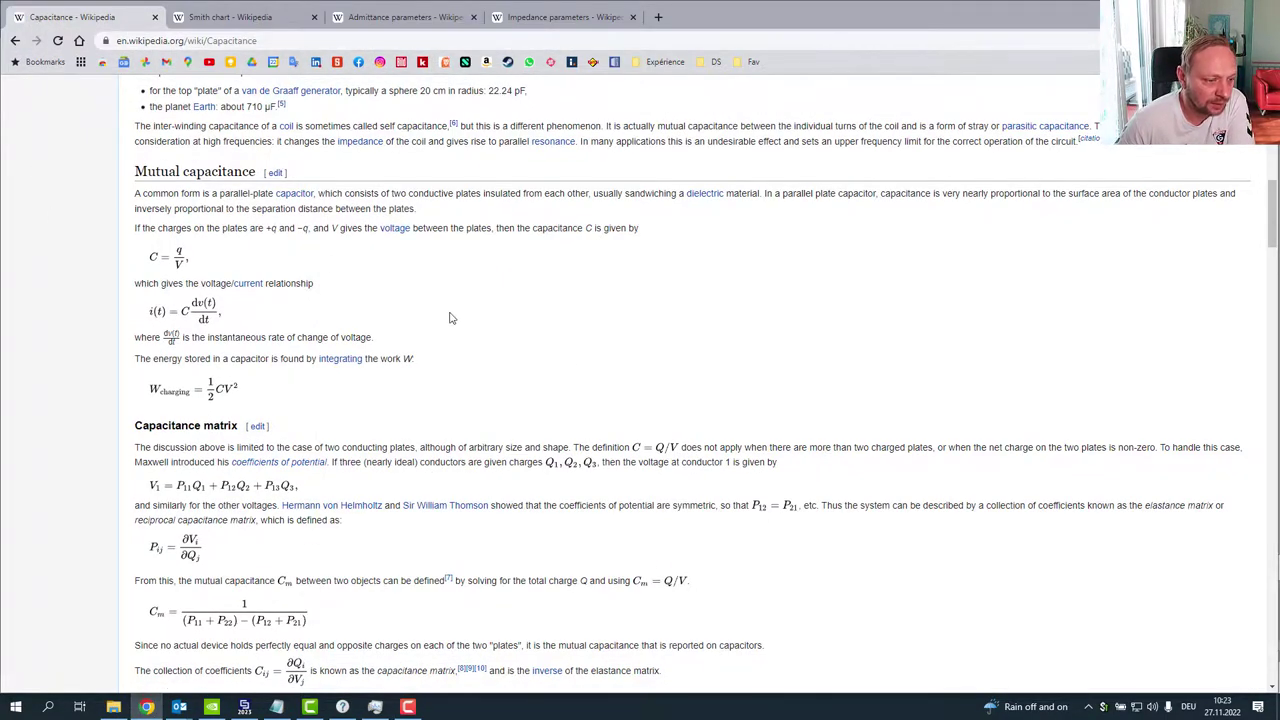
- Highlight the Capacitance matrix sentence and its non-zero net charge phrase, then return to CST
{"action": "scroll", "coordinate": [455, 319], "scroll_direction": "down", "scroll_amount": 1}
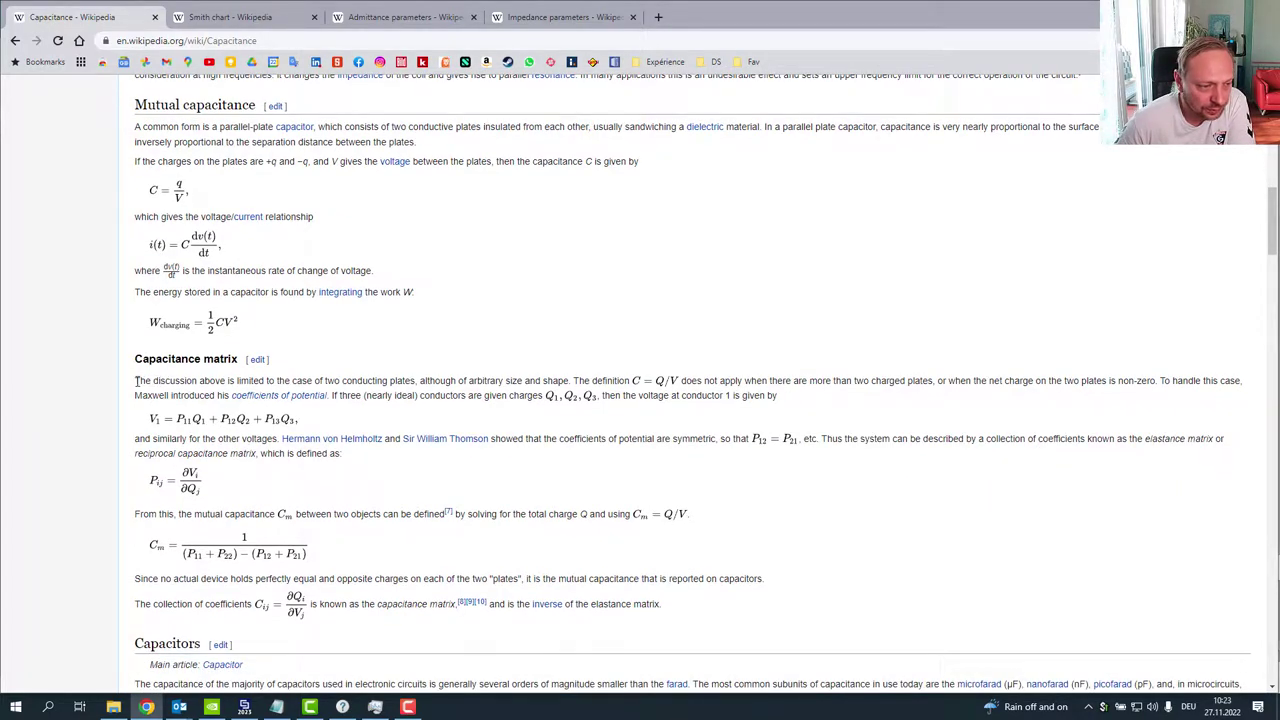
{"action": "left_click_drag", "start_coordinate": [136, 380], "coordinate": [998, 377]}
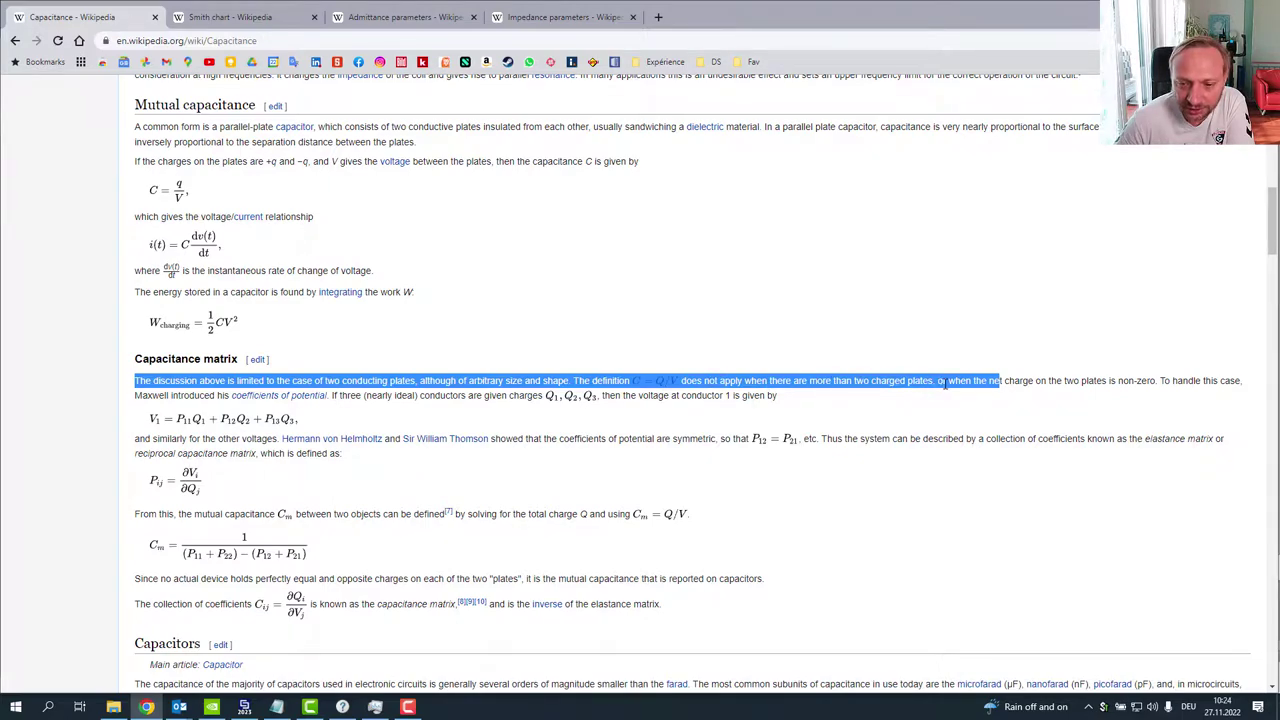
{"action": "left_click_drag", "start_coordinate": [937, 381], "coordinate": [1147, 385]}
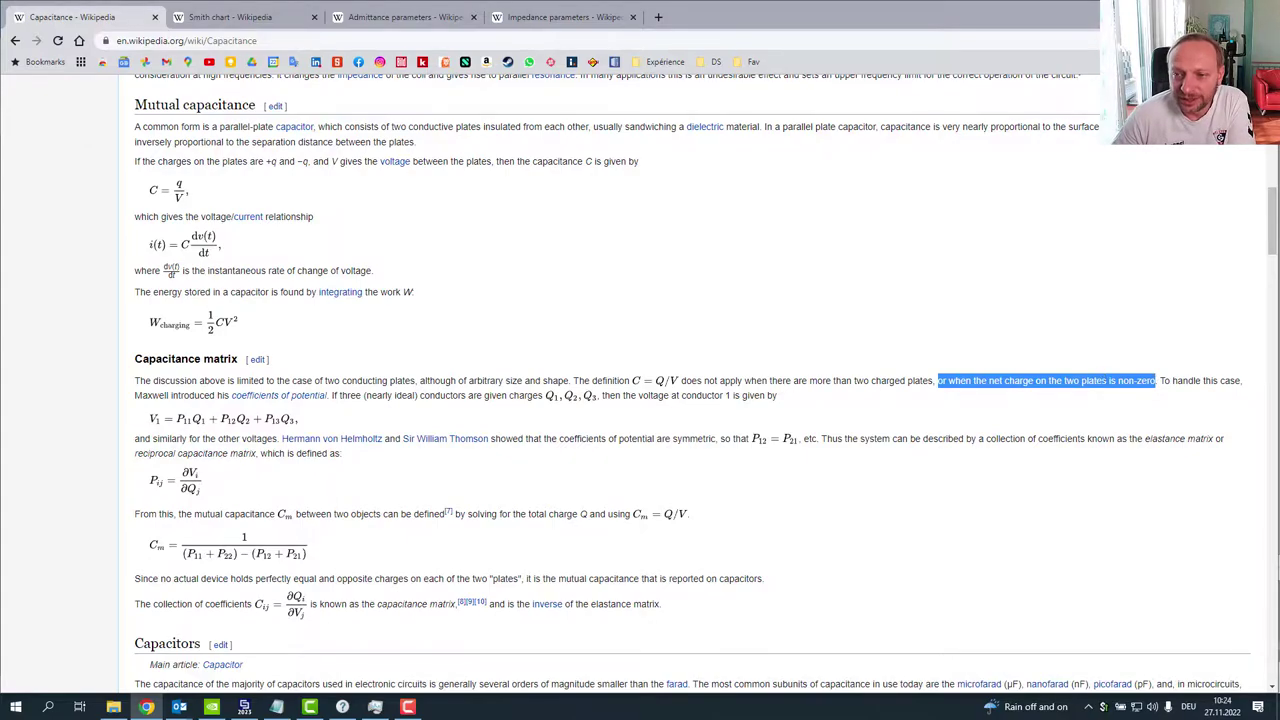
{"action": "key", "text": "alt+Tab"}
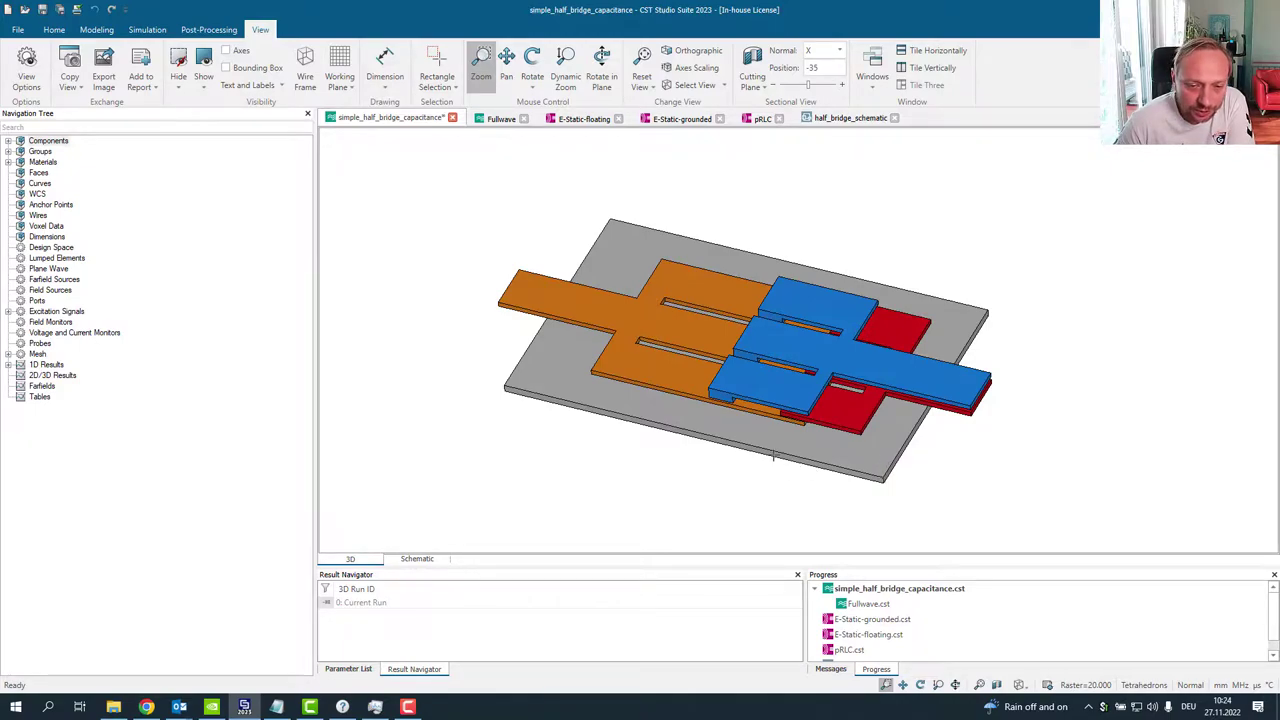
{"action": "scroll", "coordinate": [738, 428], "scroll_direction": "up", "scroll_amount": 2}
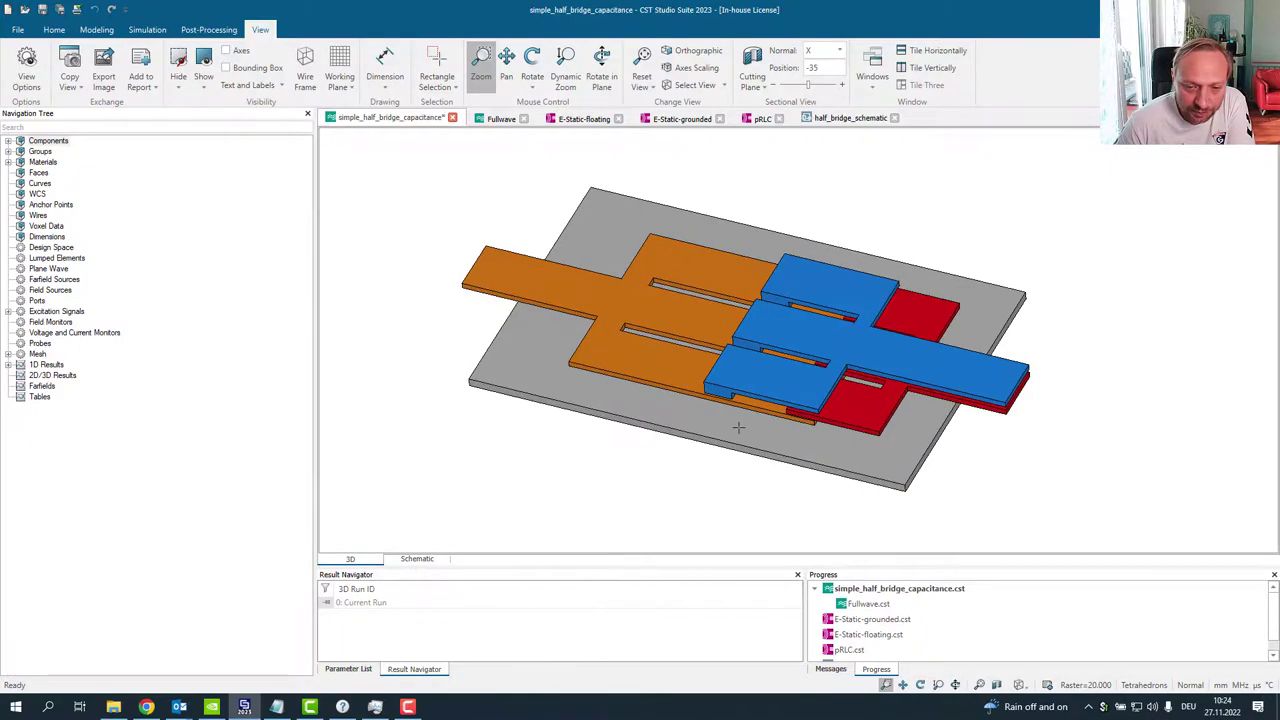
{"action": "left_click", "coordinate": [897, 412]}
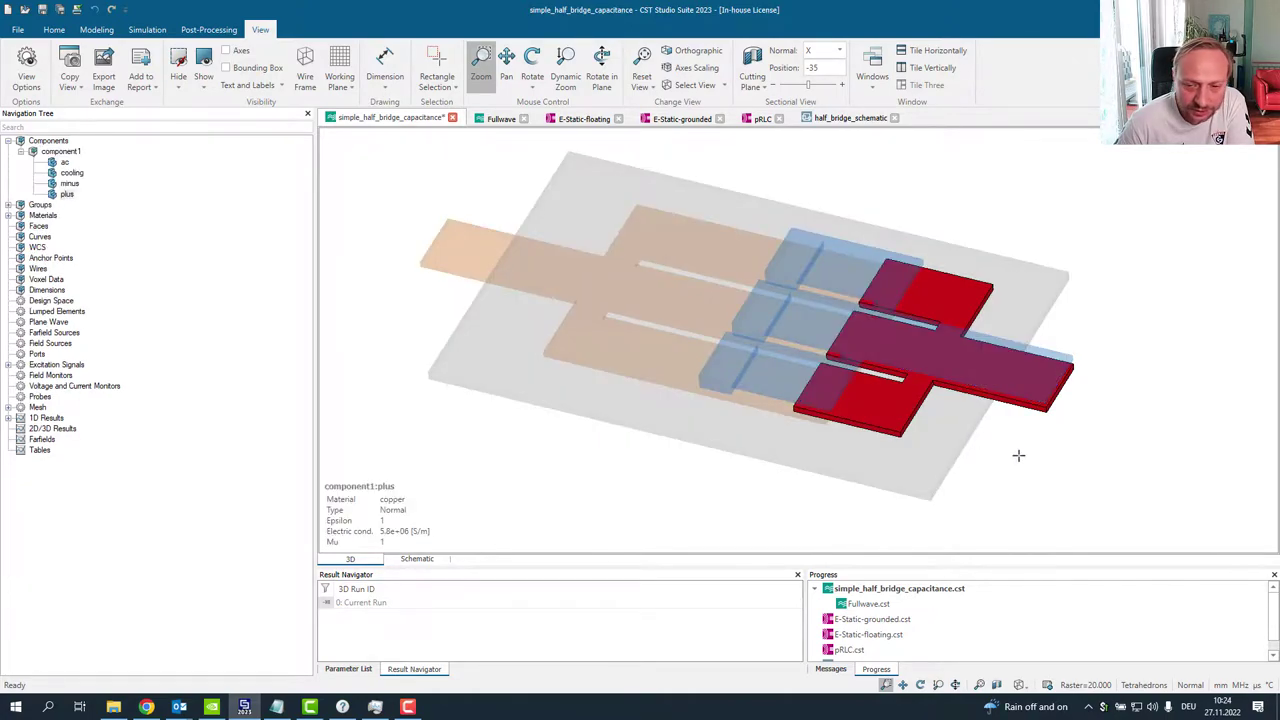
{"action": "key", "text": "Up"}
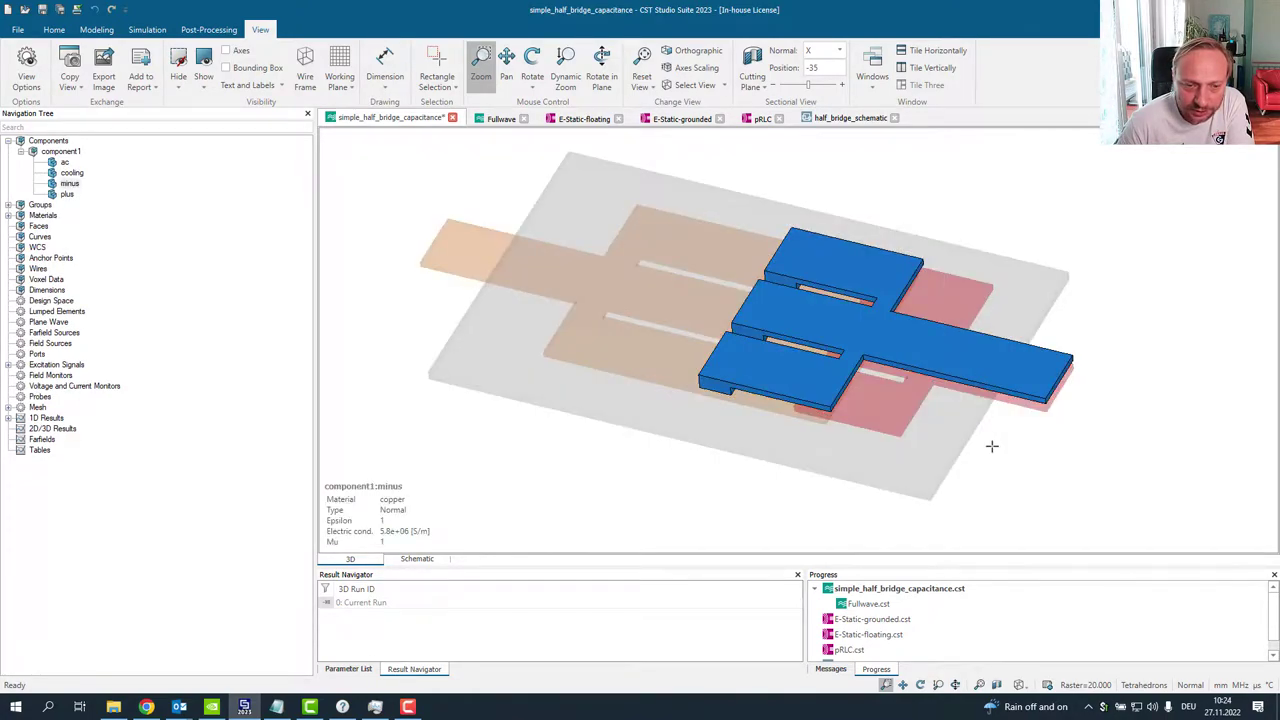
{"action": "left_click", "coordinate": [566, 286]}
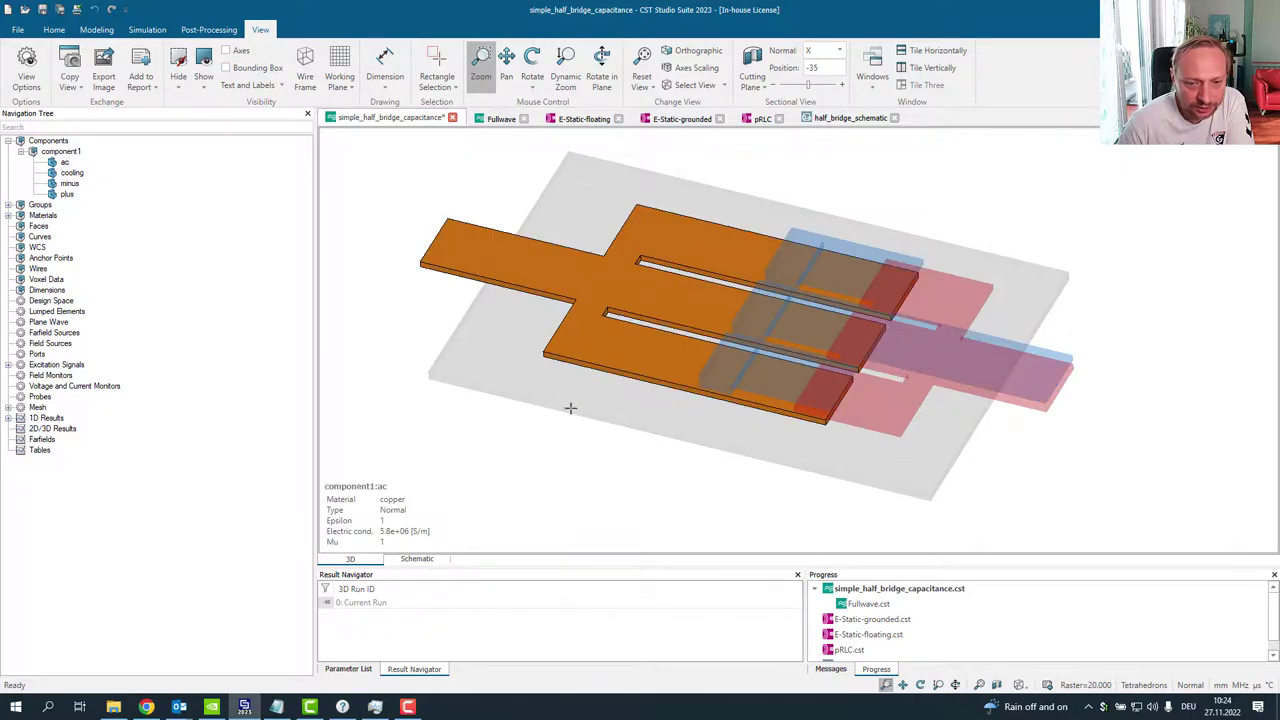
{"action": "left_click", "coordinate": [586, 456]}
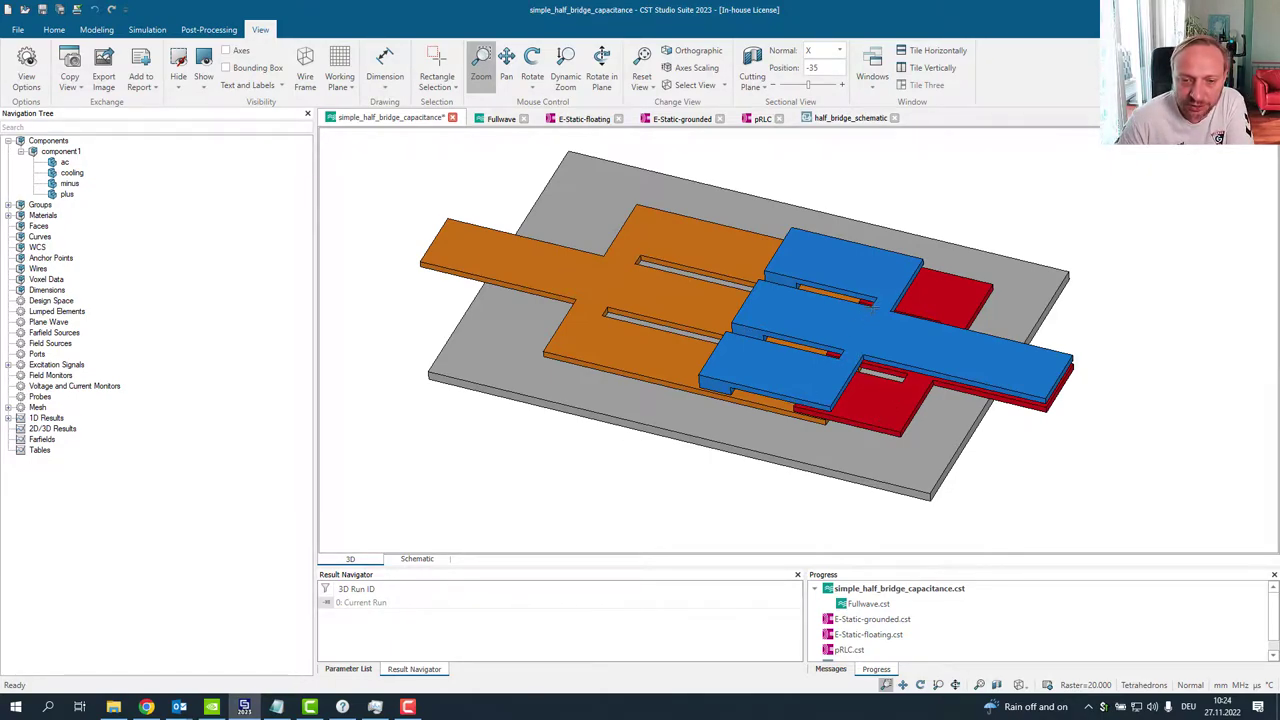
{"action": "left_click_drag", "start_coordinate": [812, 435], "coordinate": [825, 425]}
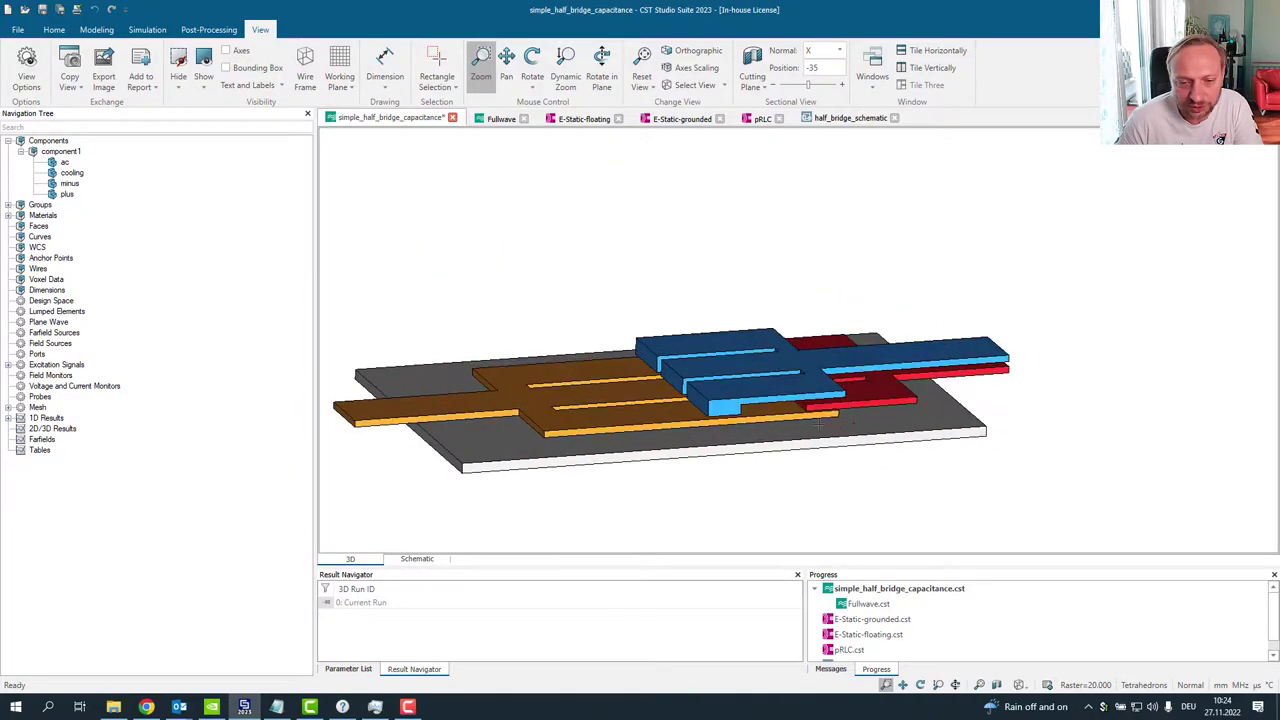
{"action": "left_click_drag", "start_coordinate": [680, 370], "coordinate": [695, 388]}
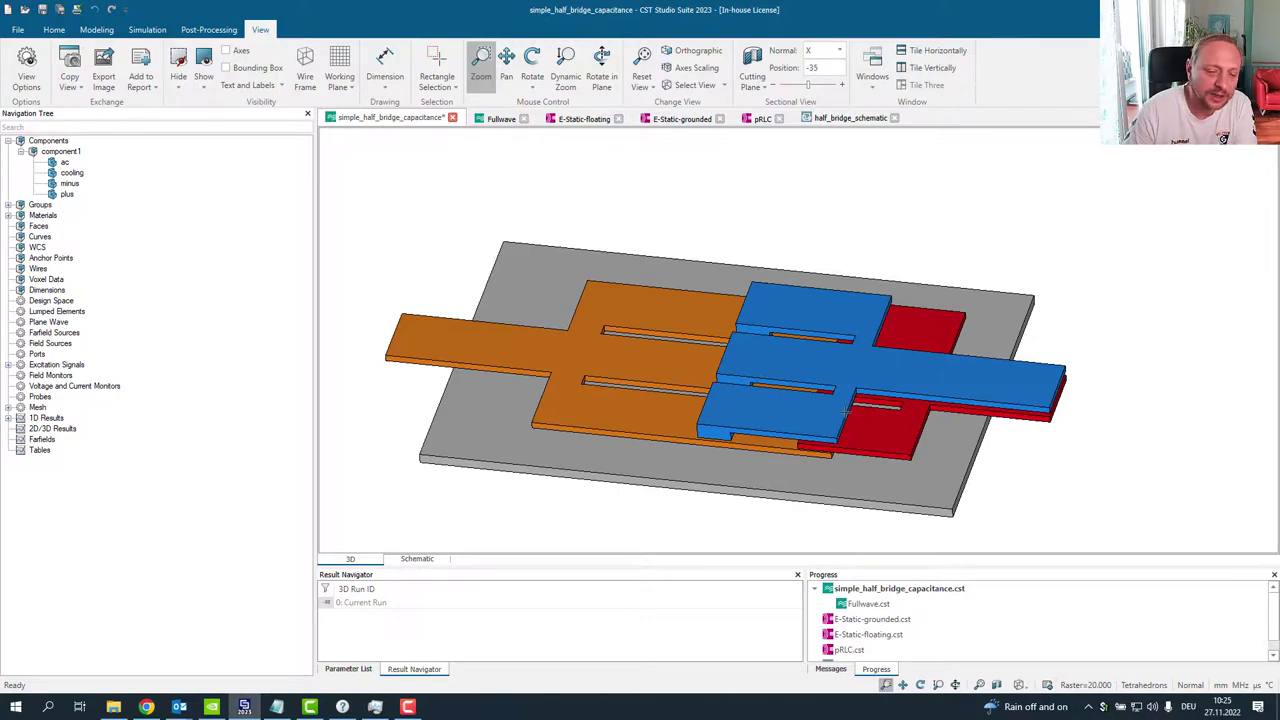
- Inspect the Fullwave project's busbar end in 3D, then return to the Wikipedia article
{"action": "left_click", "coordinate": [496, 120]}
{"action": "left_click_drag", "start_coordinate": [786, 406], "coordinate": [736, 393]}
{"action": "scroll", "coordinate": [810, 342], "scroll_direction": "up", "scroll_amount": 5}
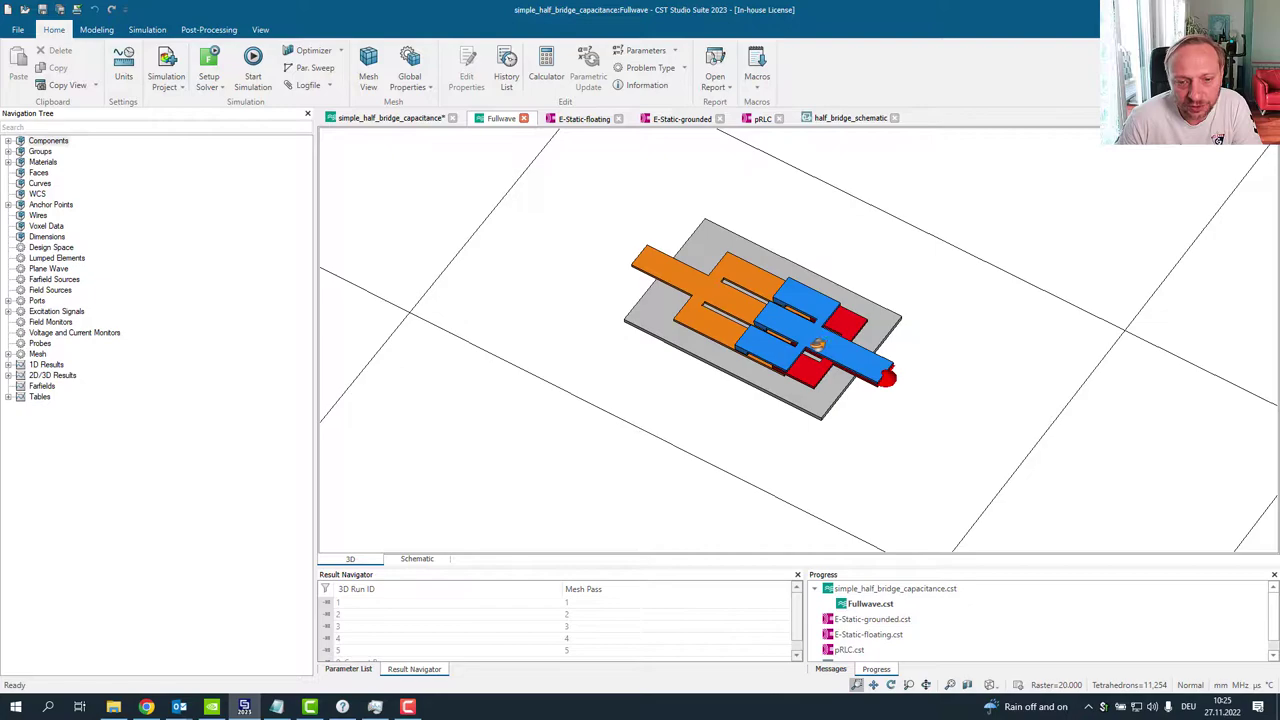
{"action": "scroll", "coordinate": [817, 346], "scroll_direction": "up", "scroll_amount": 3}
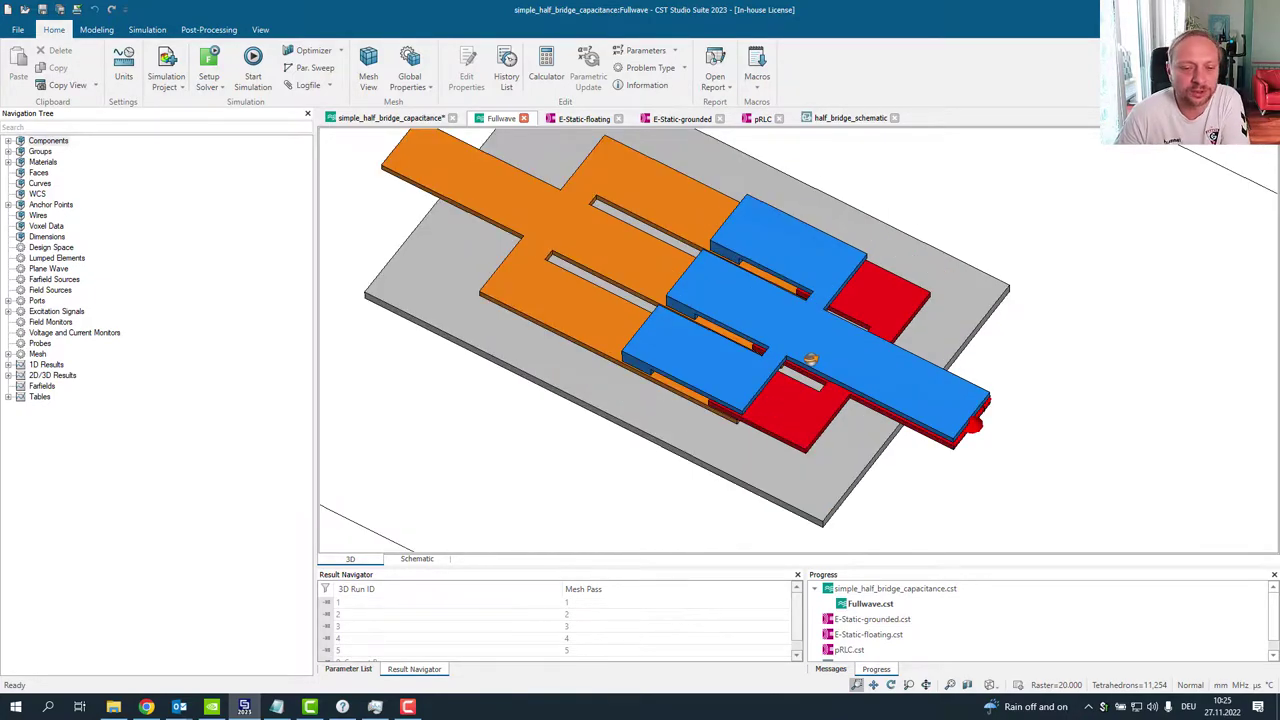
{"action": "scroll", "coordinate": [810, 360], "scroll_direction": "down", "scroll_amount": 1}
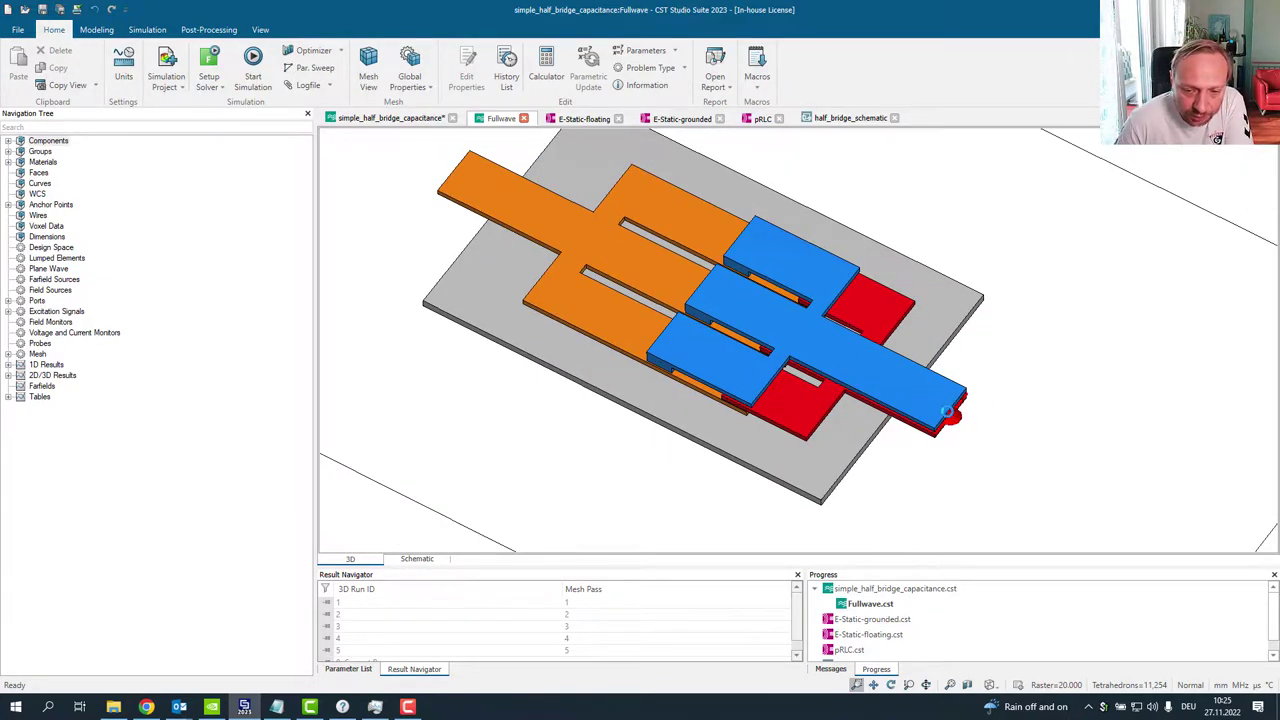
{"action": "scroll", "coordinate": [957, 414], "scroll_direction": "up", "scroll_amount": 6}
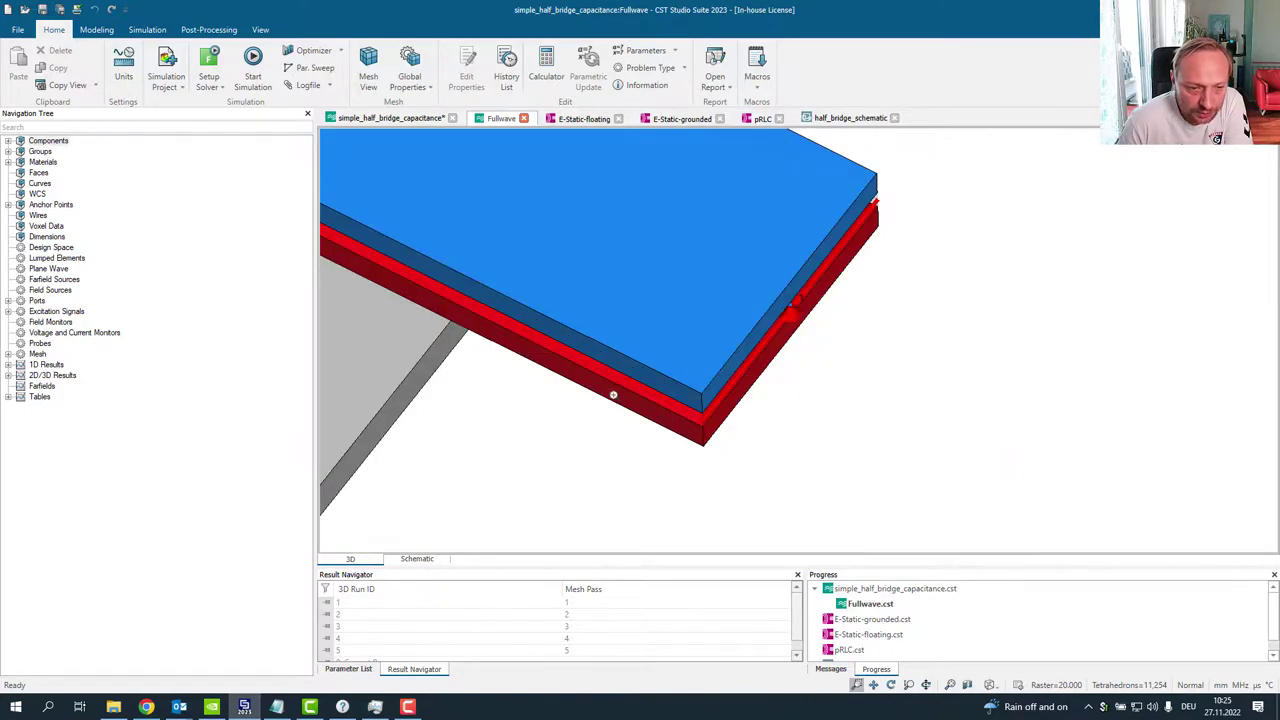
{"action": "scroll", "coordinate": [600, 380], "scroll_direction": "down", "scroll_amount": 4}
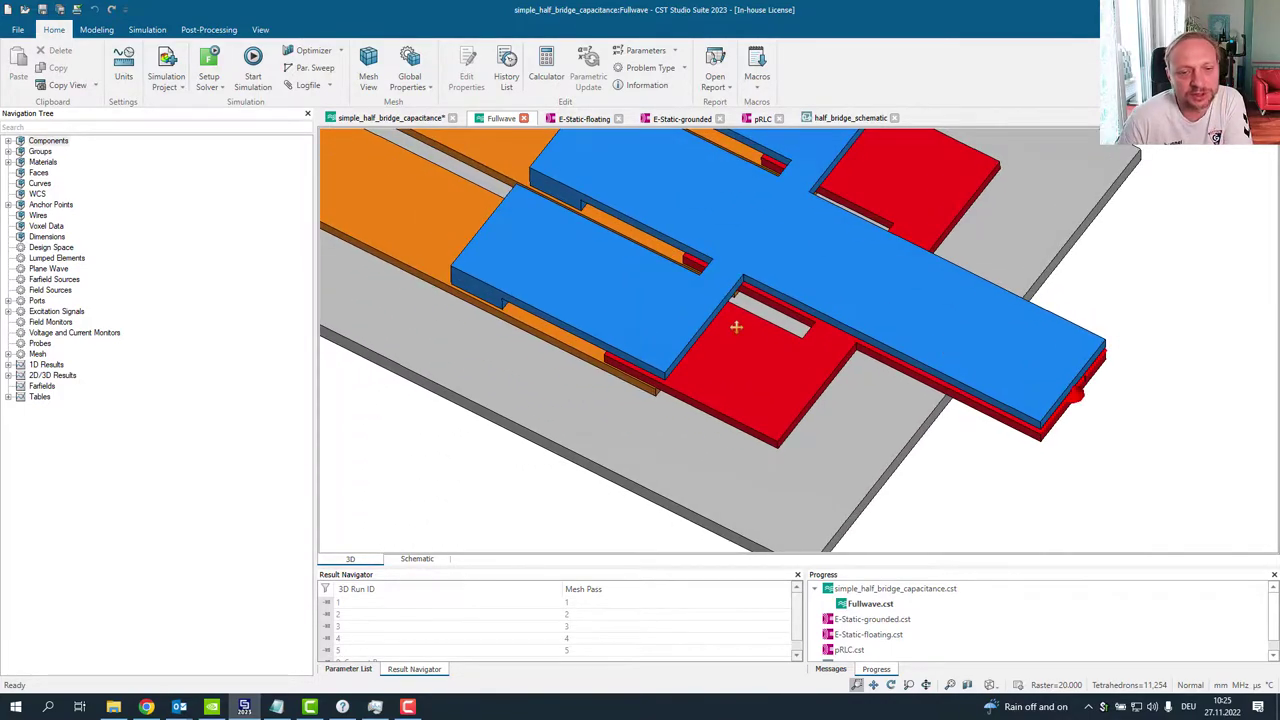
{"action": "scroll", "coordinate": [736, 327], "scroll_direction": "down", "scroll_amount": 2}
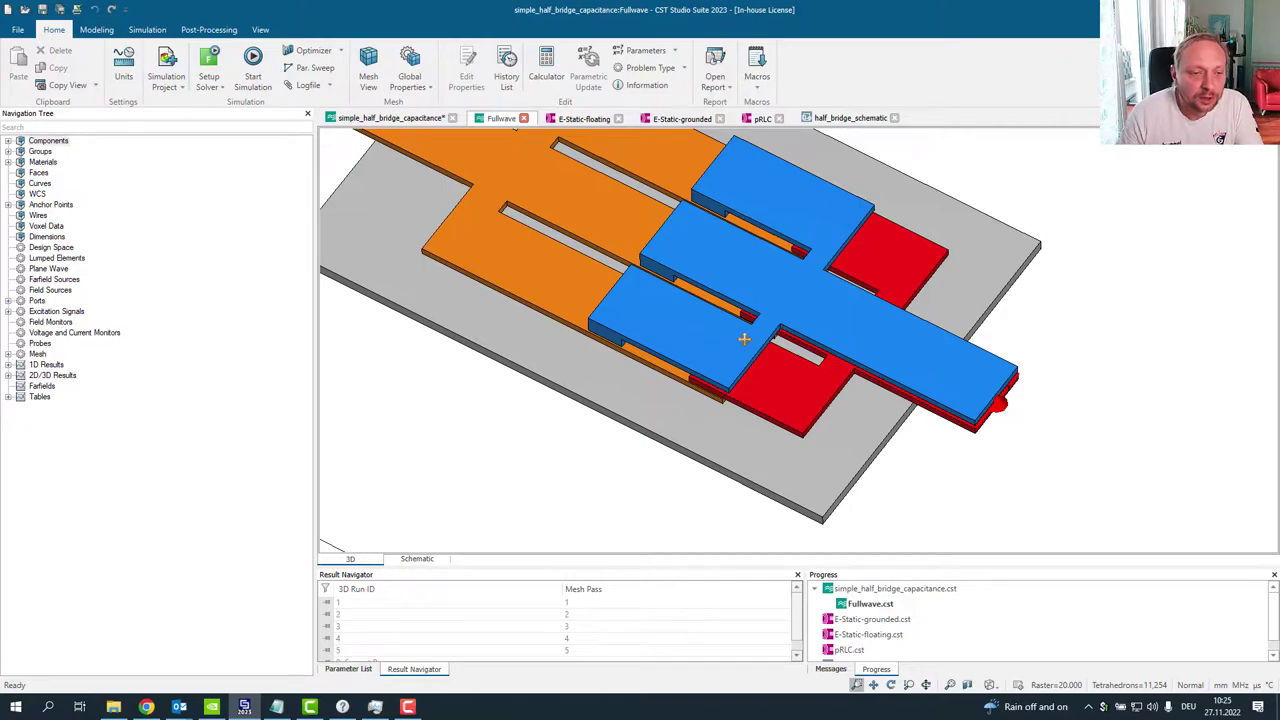
{"action": "key", "text": "alt+Tab"}
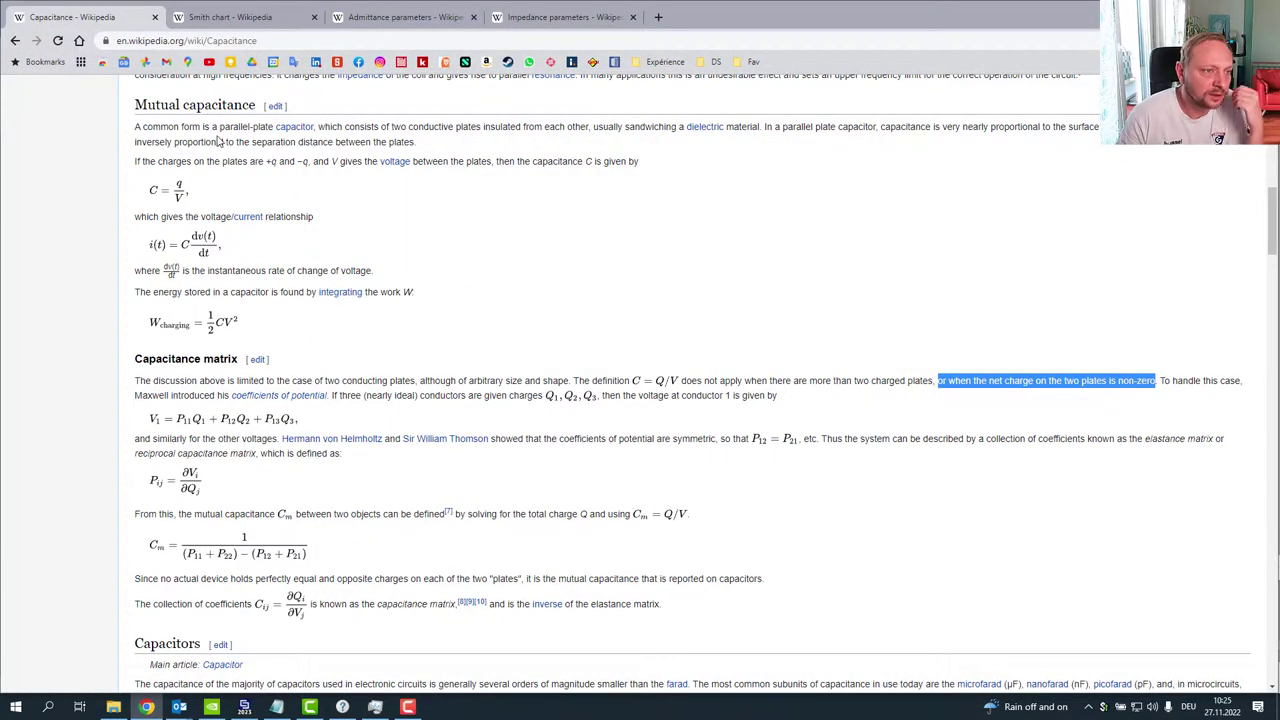
- Switch to the 'Smith chart - Wikipedia' browser tab
{"action": "left_click", "coordinate": [225, 17]}
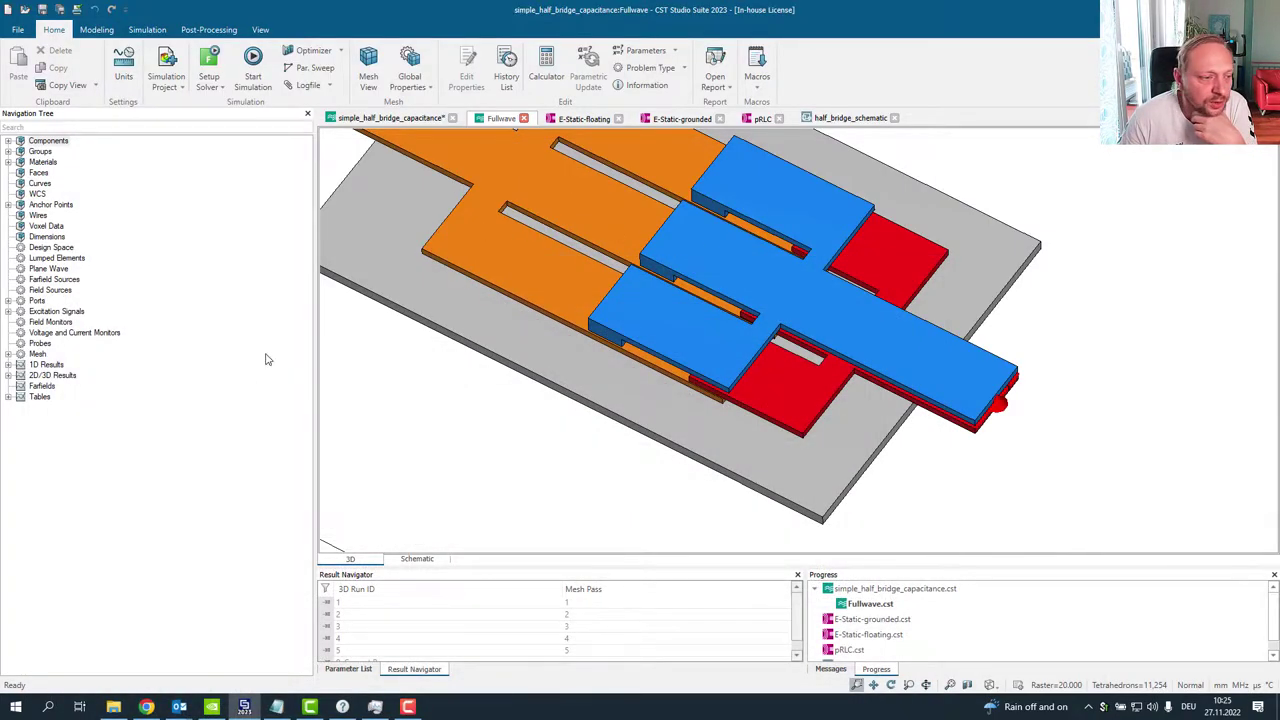
- Add the C1,1_Y and C1,1_Z capacitance results through the Post-Processing result templates
{"action": "left_click", "coordinate": [212, 30]}
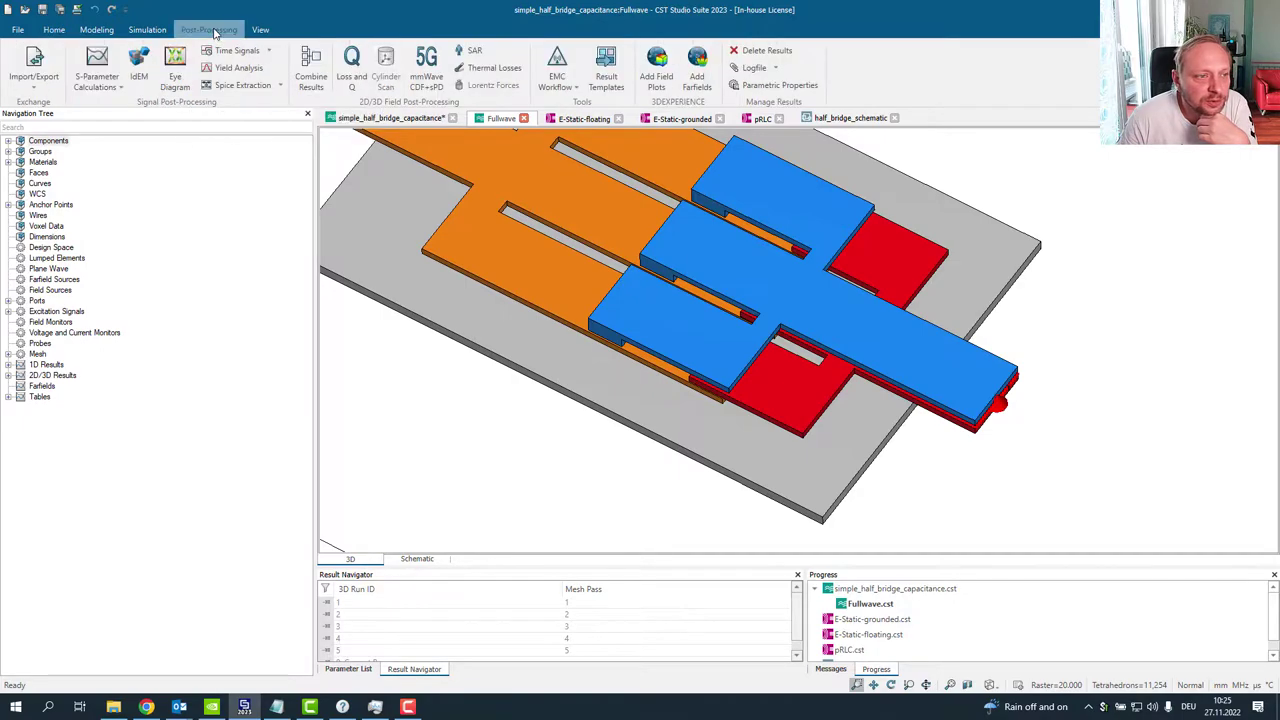
{"action": "left_click", "coordinate": [604, 68]}
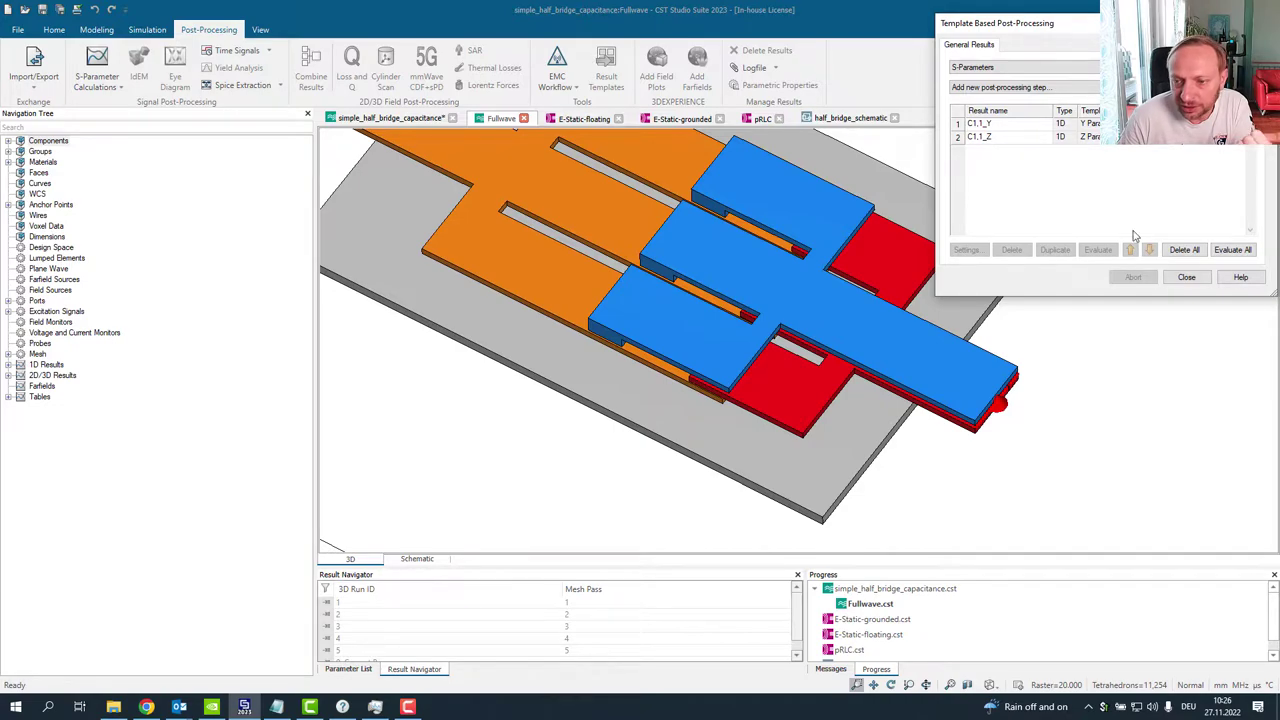
{"action": "left_click", "coordinate": [1185, 277]}
- Open the capacitance plot under Tables > 1D Results in the navigation tree
{"action": "left_click", "coordinate": [8, 397]}
{"action": "left_click", "coordinate": [20, 408]}
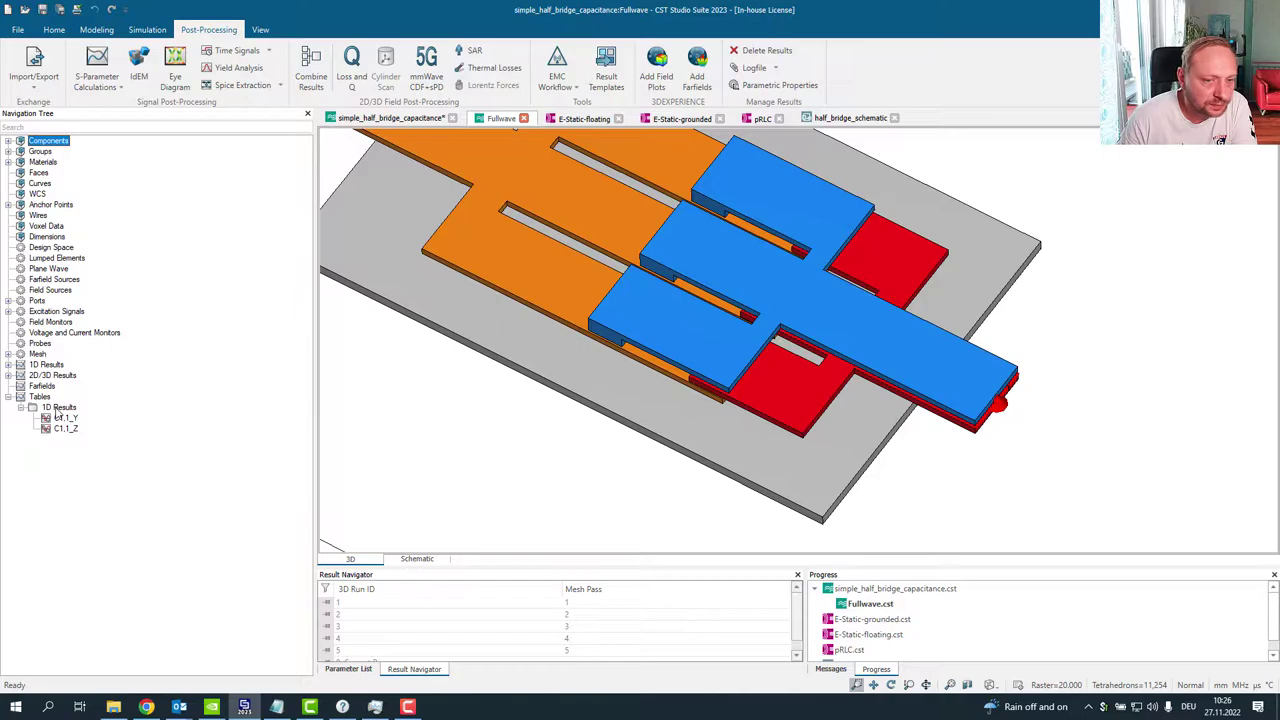
{"action": "left_click", "coordinate": [58, 408]}
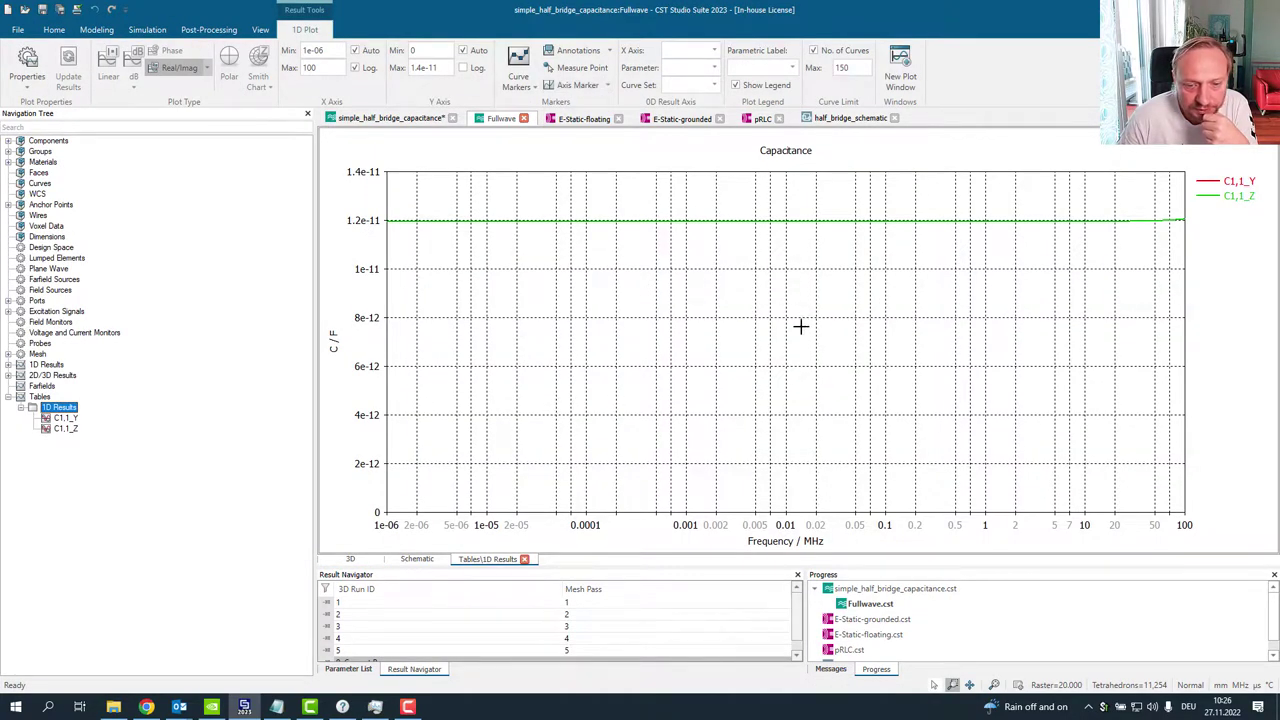
- Place an axis marker at 2.375 MHz on the capacitance plot, reading 1.1939342e-11 F
{"action": "right_click", "coordinate": [820, 352]}
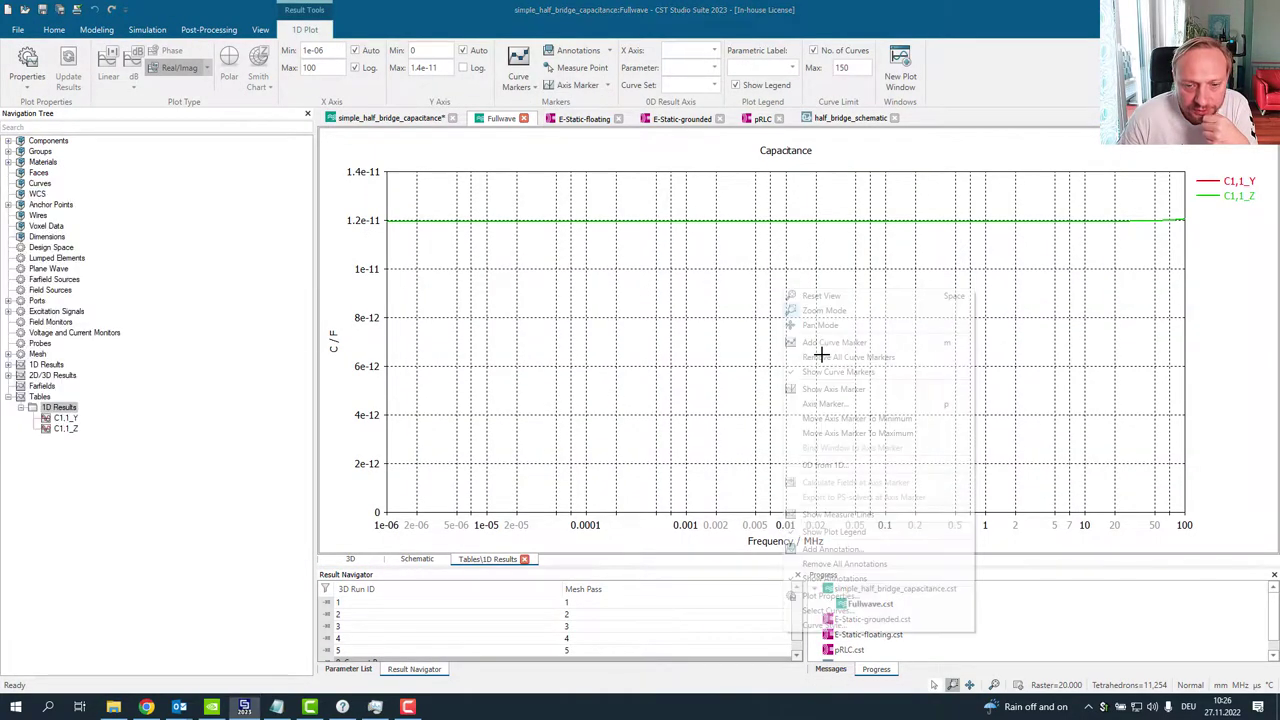
{"action": "left_click", "coordinate": [865, 405]}
{"action": "key", "text": "Return"}
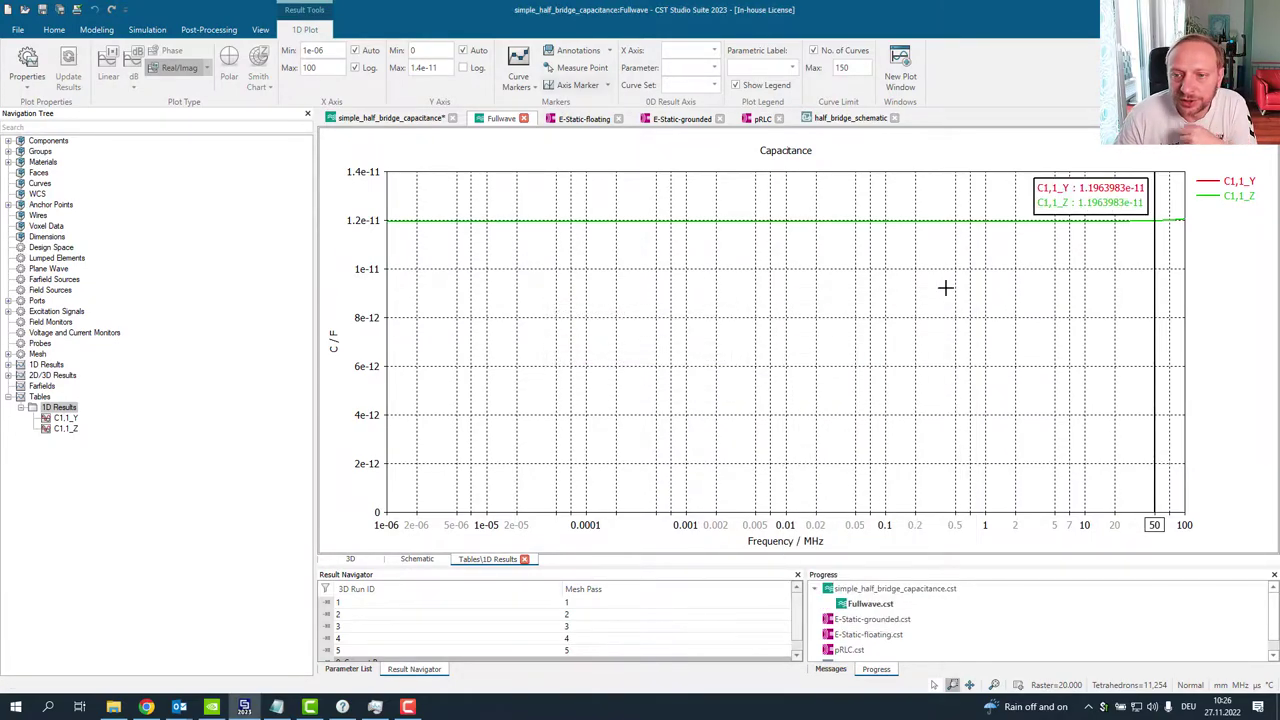
{"action": "left_click_drag", "start_coordinate": [1157, 282], "coordinate": [1024, 292]}
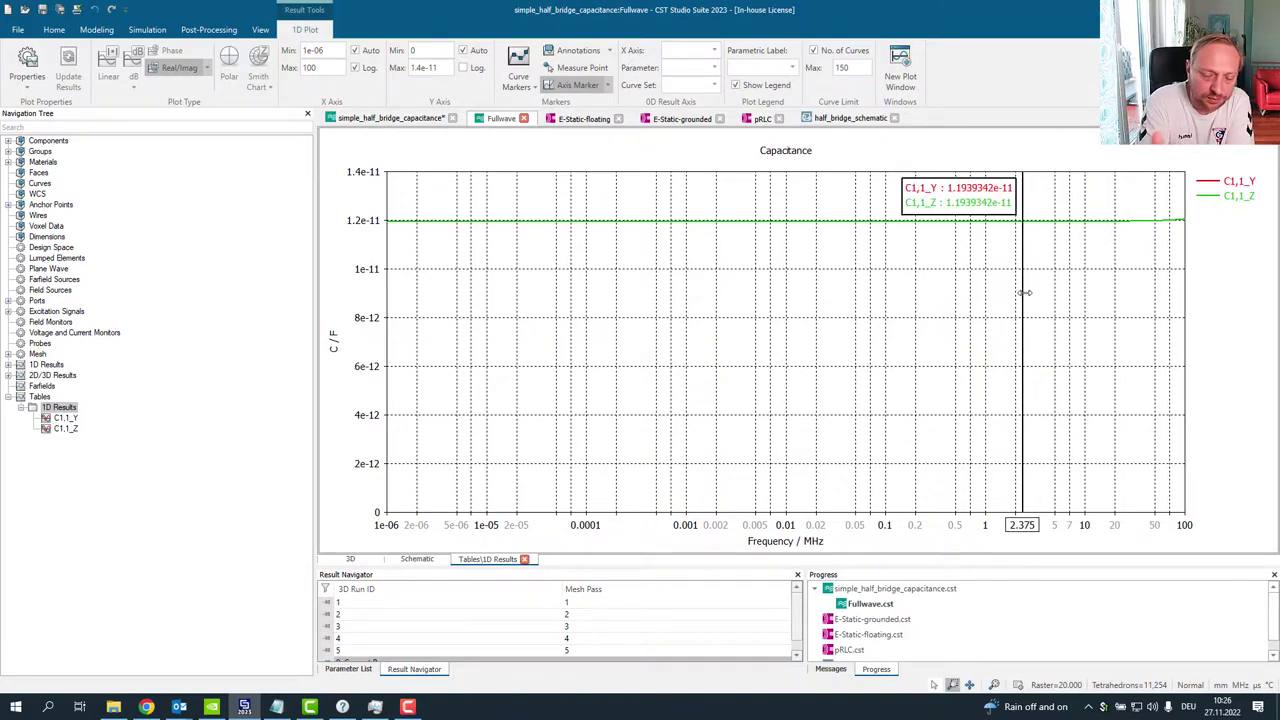